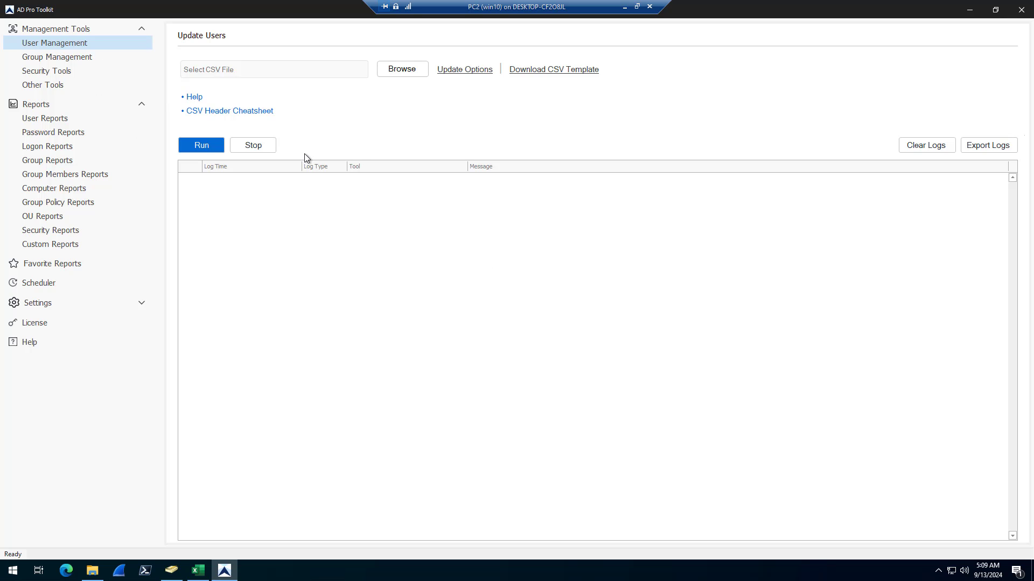
Bring up Active Directory Users and Computers showing the DEMO OU's user list
left_click(180, 575)
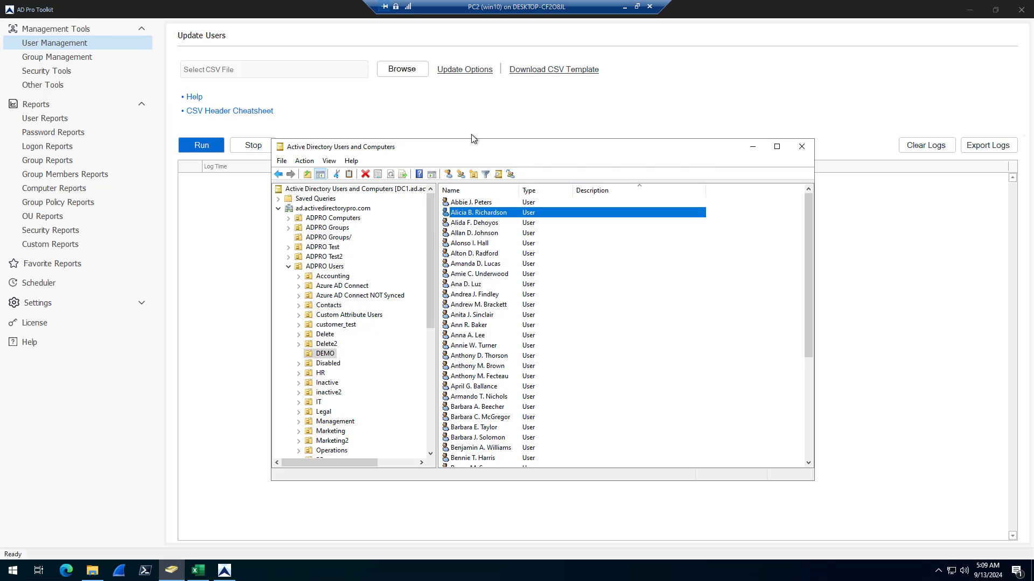
left_click_drag(472, 144, 400, 97)
scroll(736, 211, "down", 5)
scroll(735, 211, "up", 5)
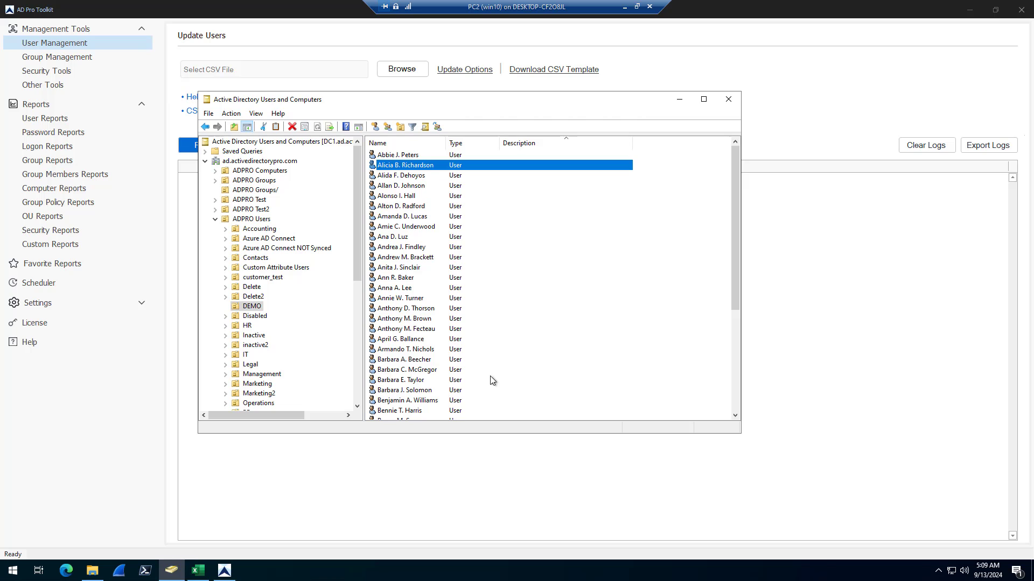
Check a DEMO user's properties: blank Job Title and only Domain Users membership, no changes
right_click(398, 165)
left_click(425, 324)
left_click_drag(658, 110, 518, 124)
left_click(437, 140)
left_click(481, 181)
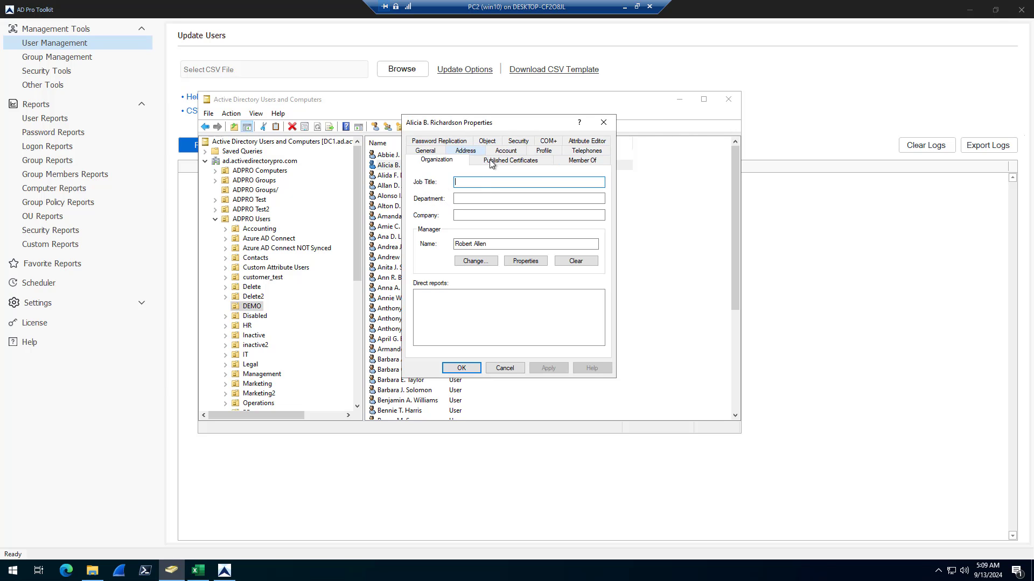
left_click(584, 161)
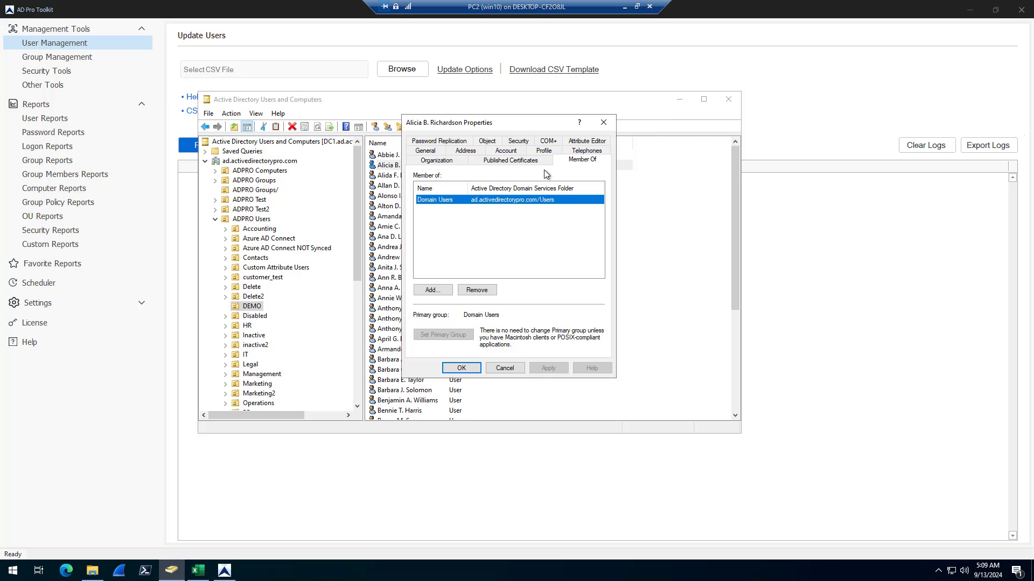
left_click(505, 368)
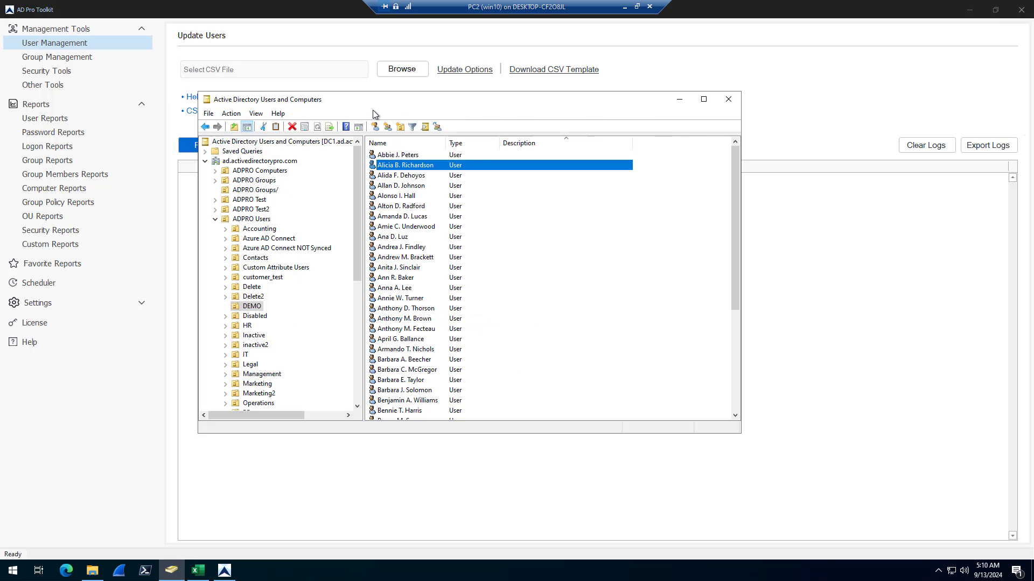
left_click_drag(423, 101, 500, 106)
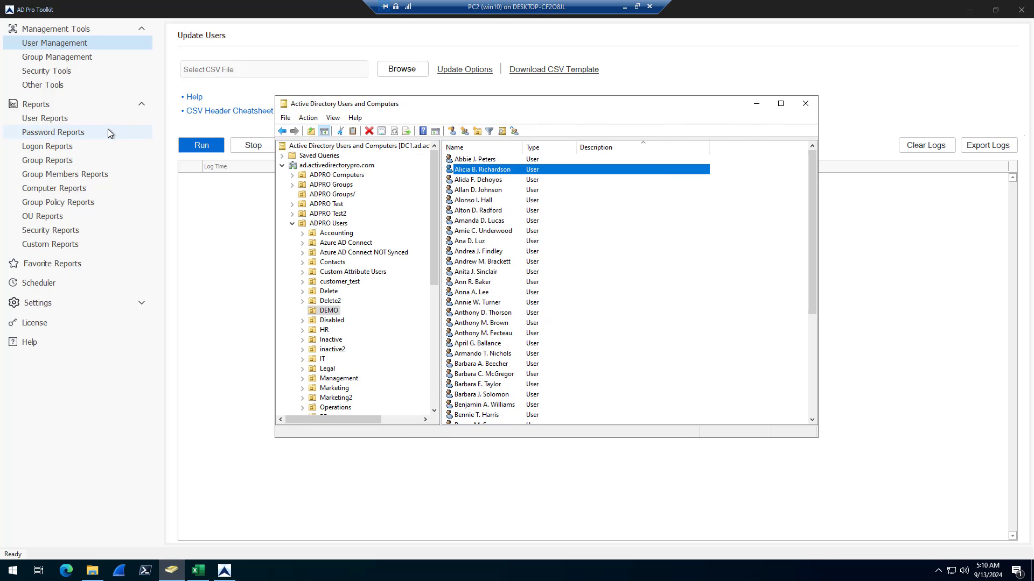
Review DEMO - Bulk Modify Users.csv in Excel from A1, then return to AD Pro Toolkit
left_click(86, 46)
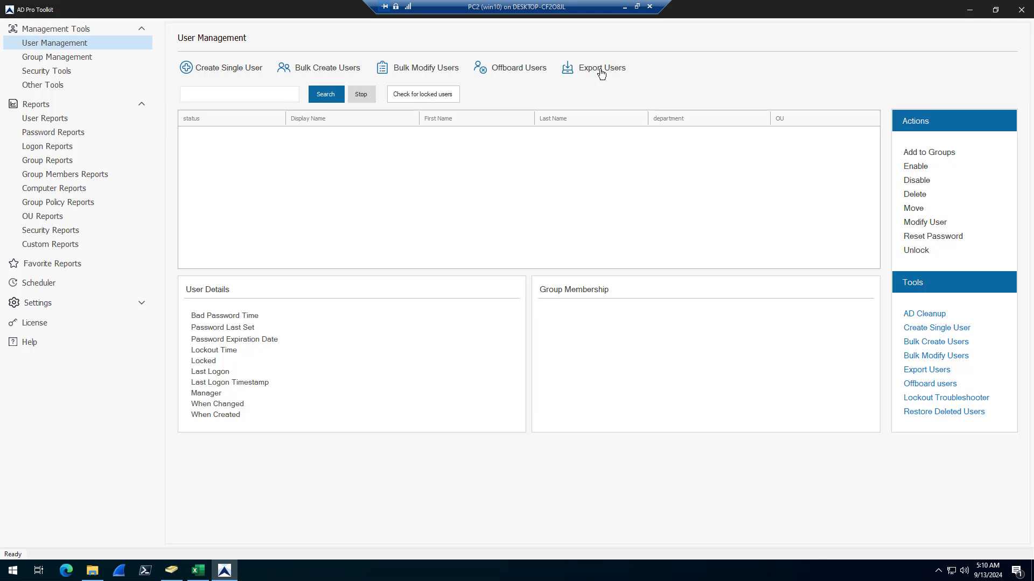
left_click(198, 571)
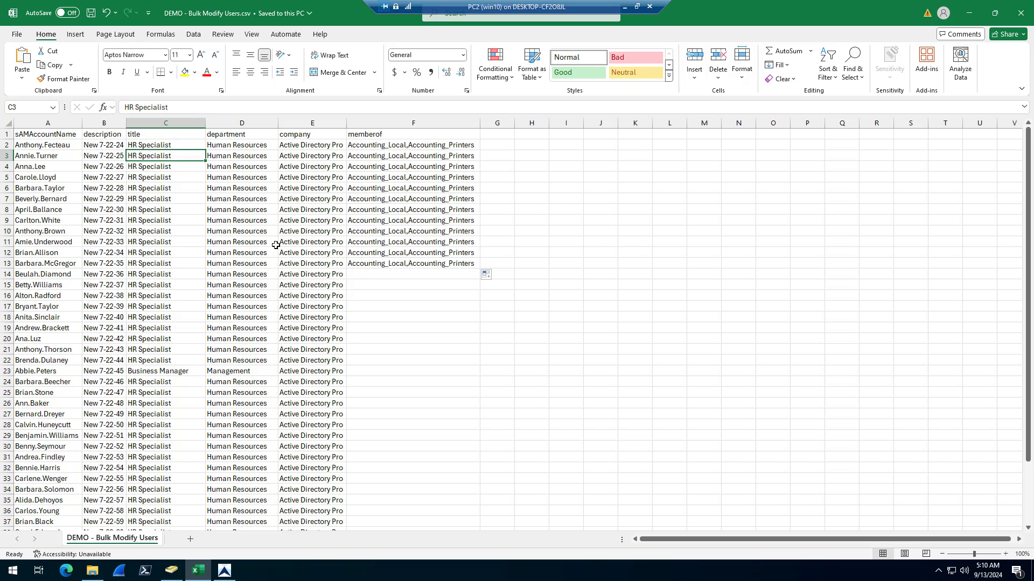
left_click(33, 135)
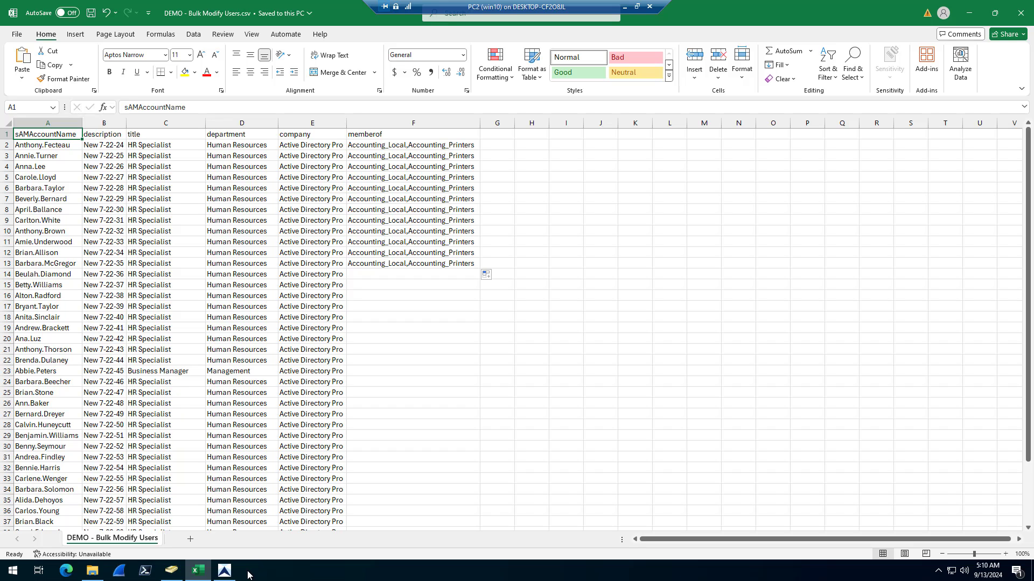
mouse_move(233, 577)
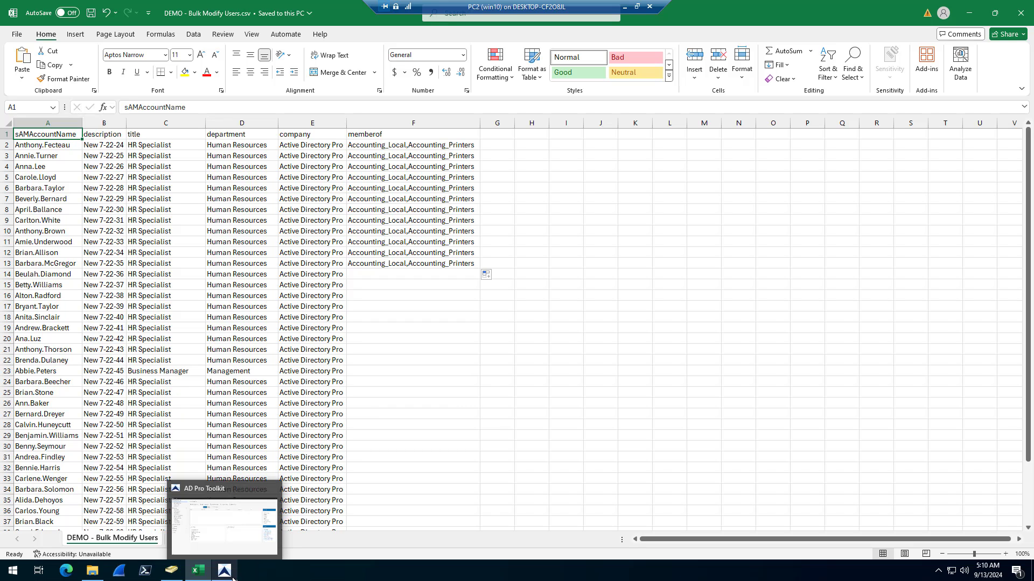
left_click(241, 537)
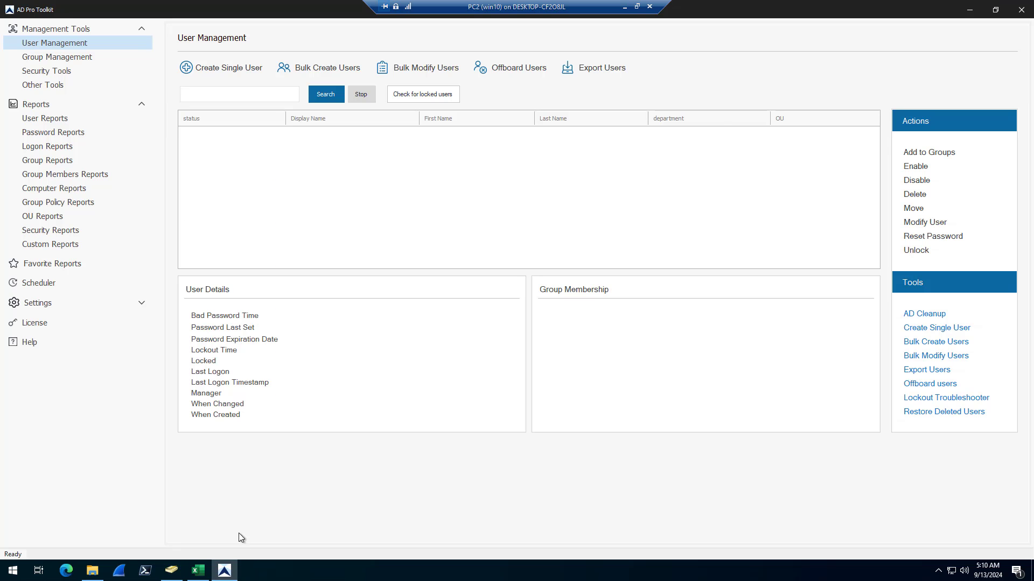
On Bulk Modify Users, review the ID Column choices, keeping sAMAccountName, then revisit the CSV in Excel
left_click(412, 70)
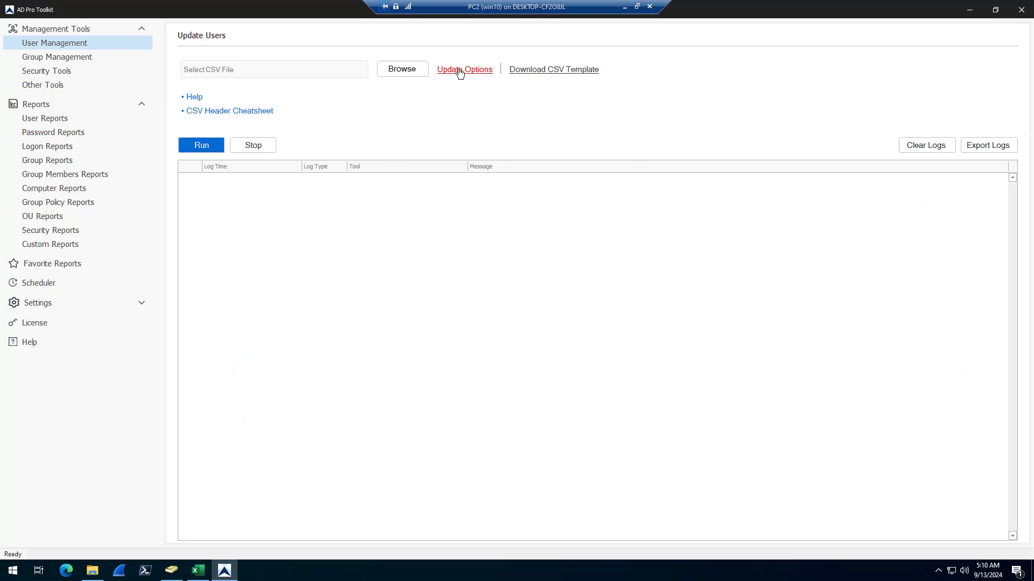
left_click(463, 69)
left_click(554, 206)
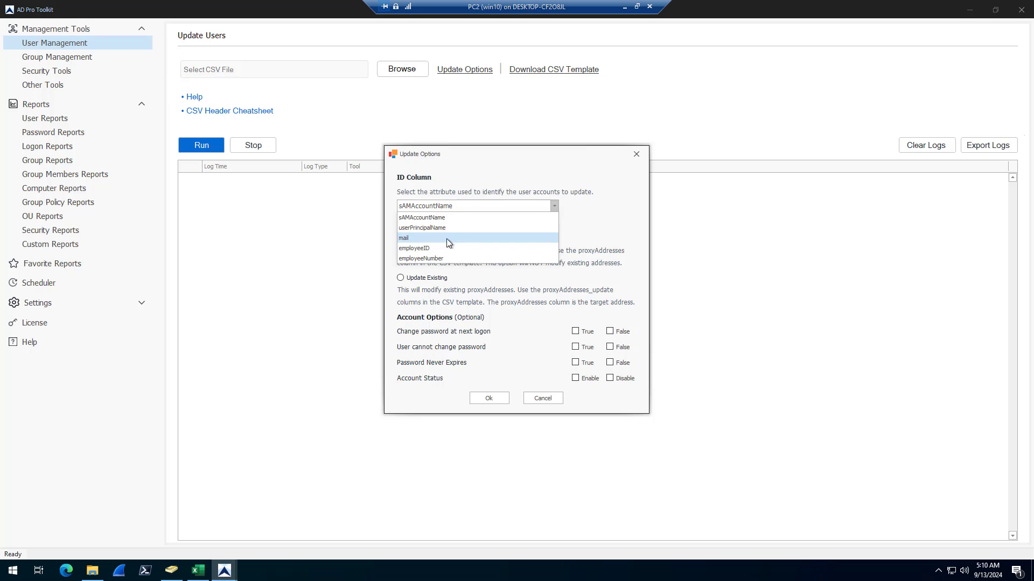
left_click(544, 398)
left_click(197, 572)
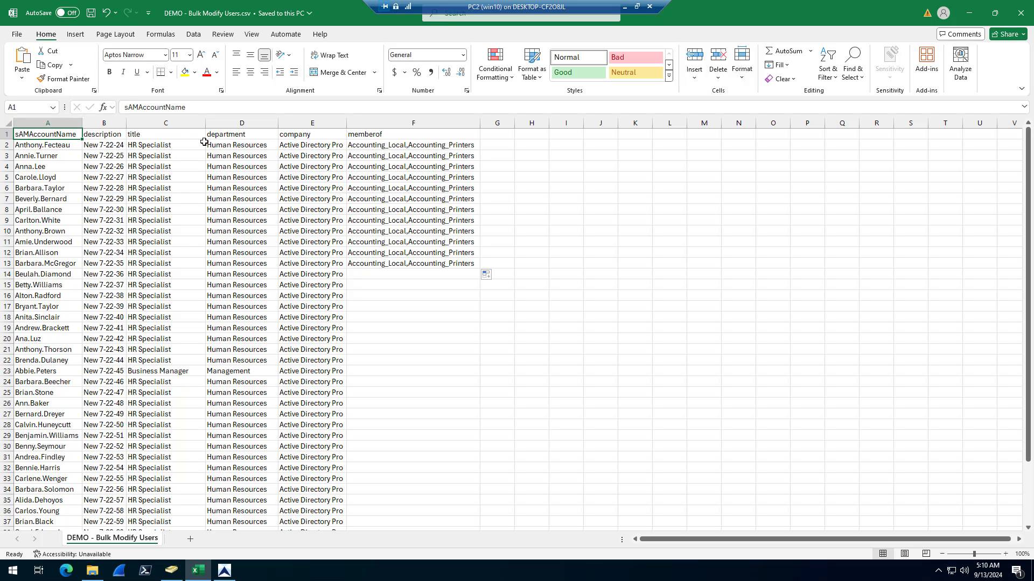
Check the description, title, department, company and memberof headers, then close the CSV
left_click(109, 135)
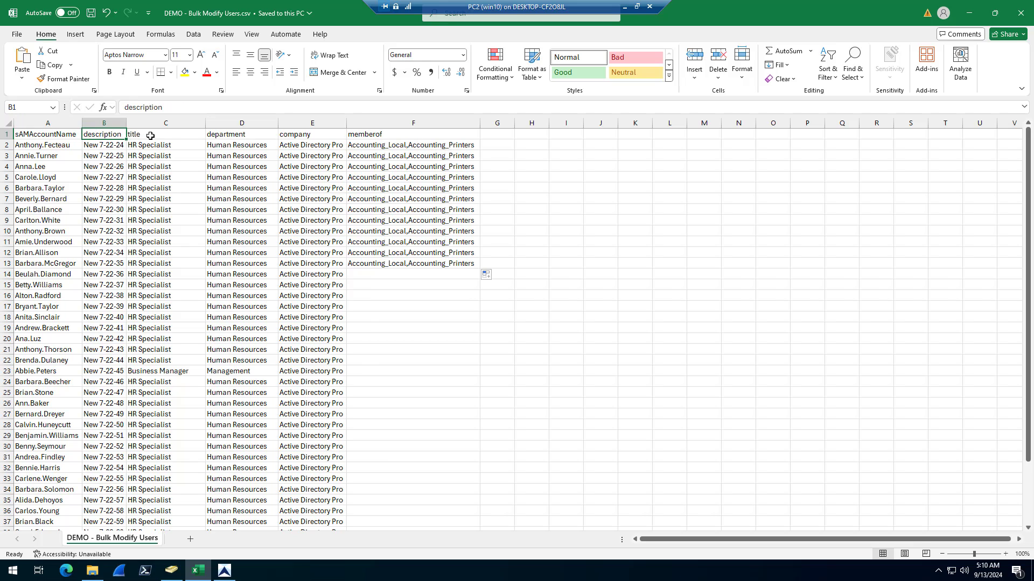
left_click(150, 136)
left_click(231, 135)
left_click(298, 136)
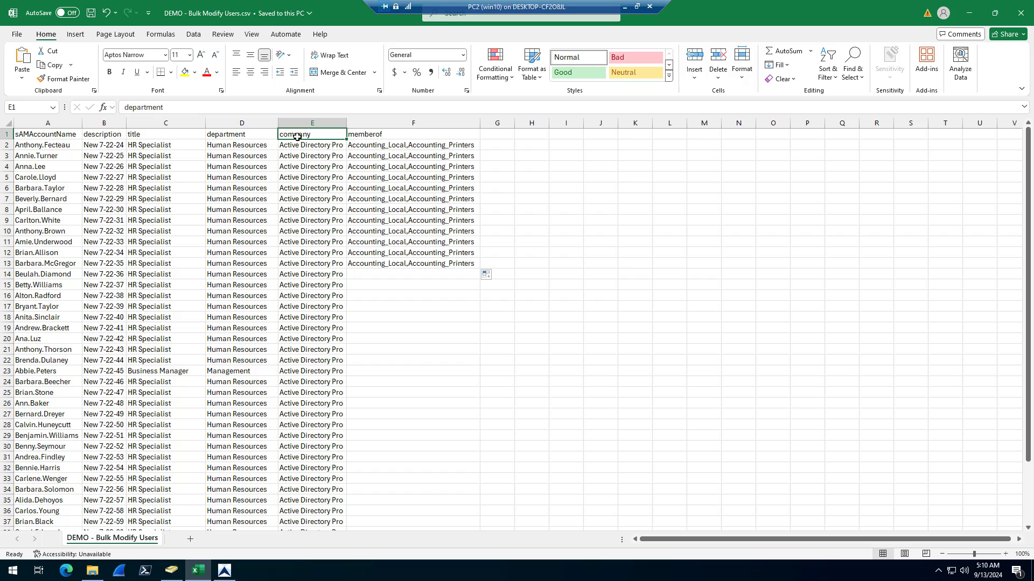
left_click(376, 135)
scroll(55, 288, "down", 10)
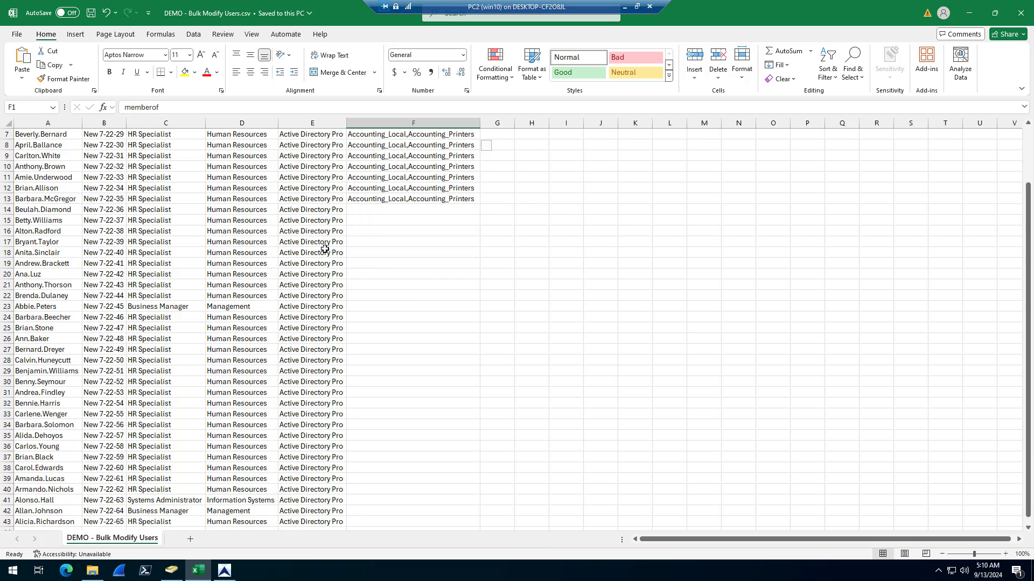
scroll(33, 271, "up", 10)
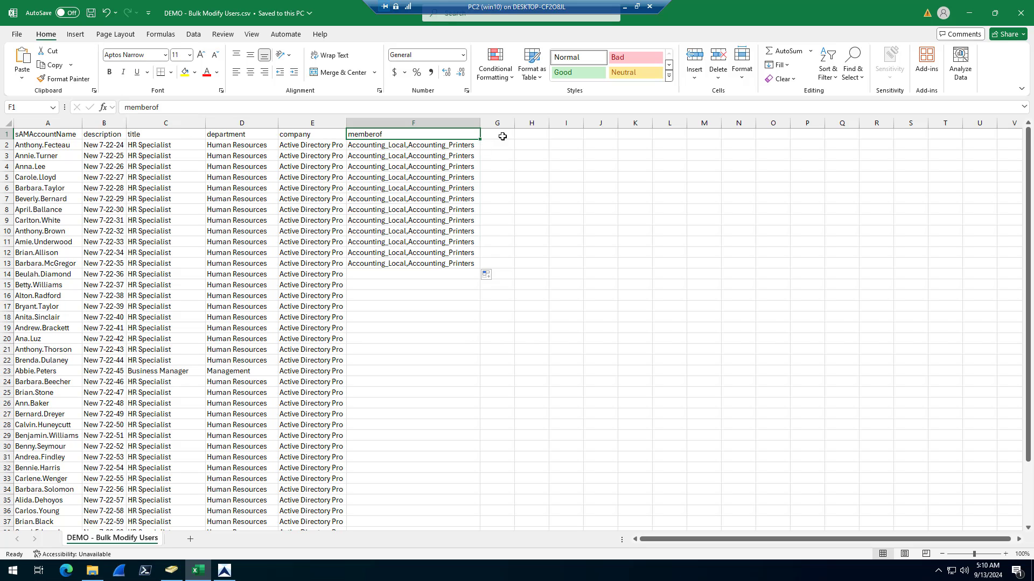
left_click(1020, 14)
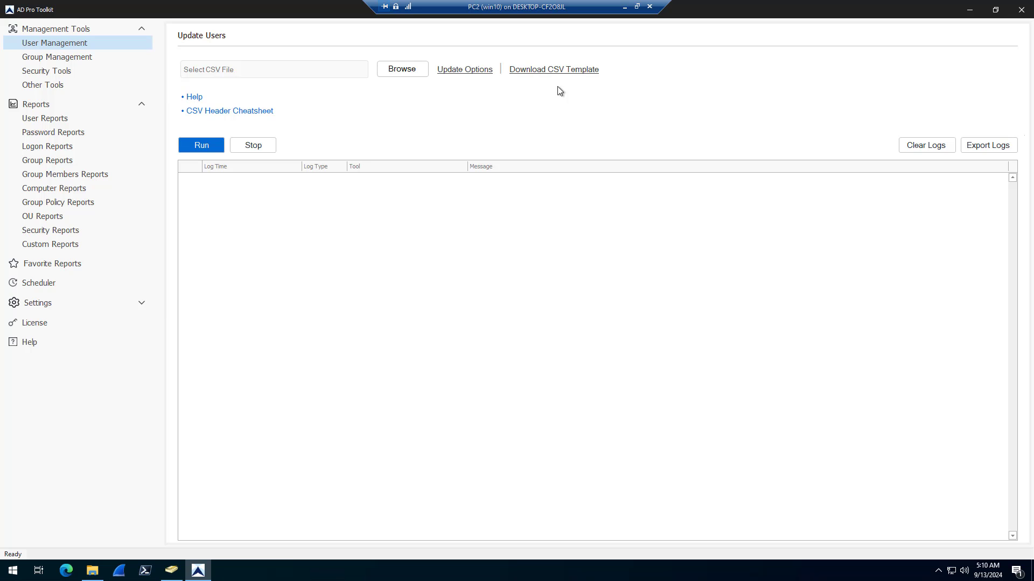
Load DEMO - Bulk Modify Users.csv and run the bulk update on all 42 users
left_click(409, 73)
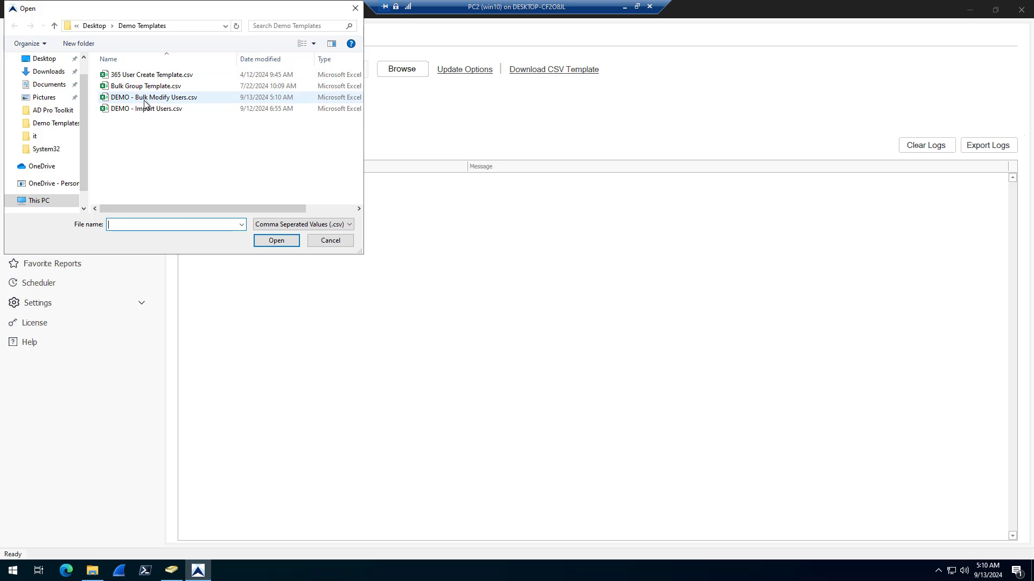
left_click(144, 99)
left_click(276, 240)
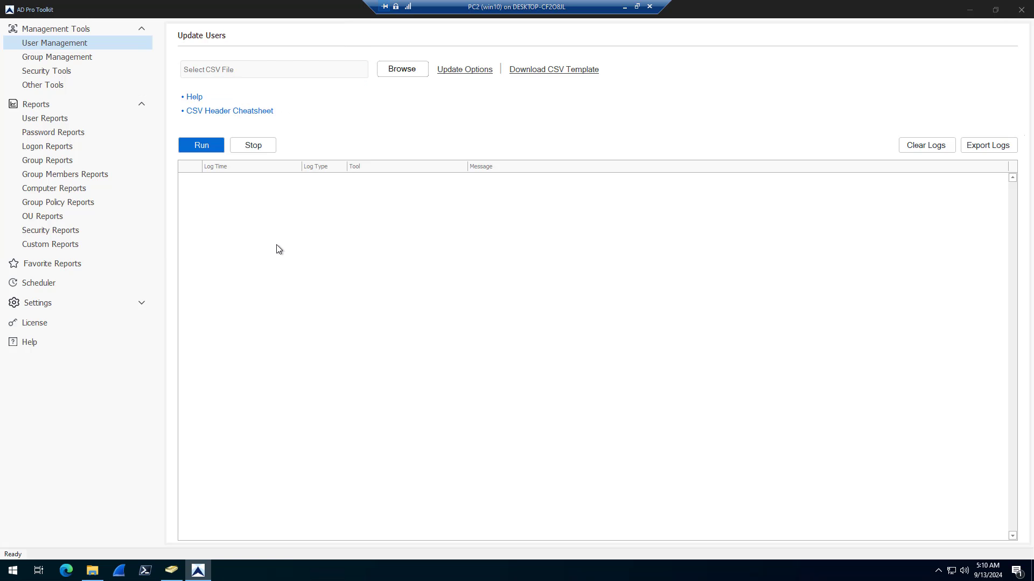
left_click(200, 144)
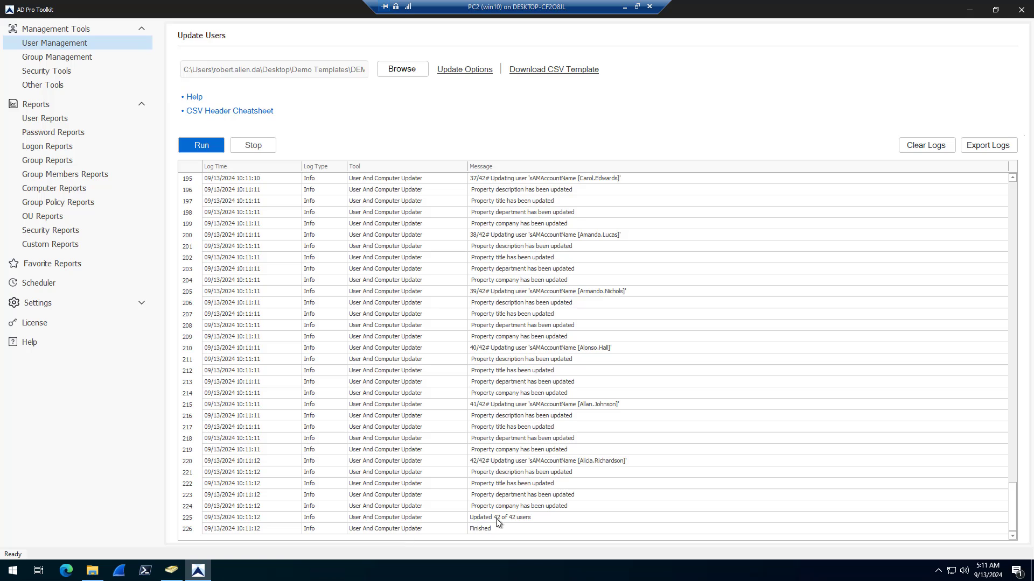
left_click(171, 570)
Refresh DEMO and confirm a user now shows HR Specialist, new department, company and Accounting groups
right_click(329, 311)
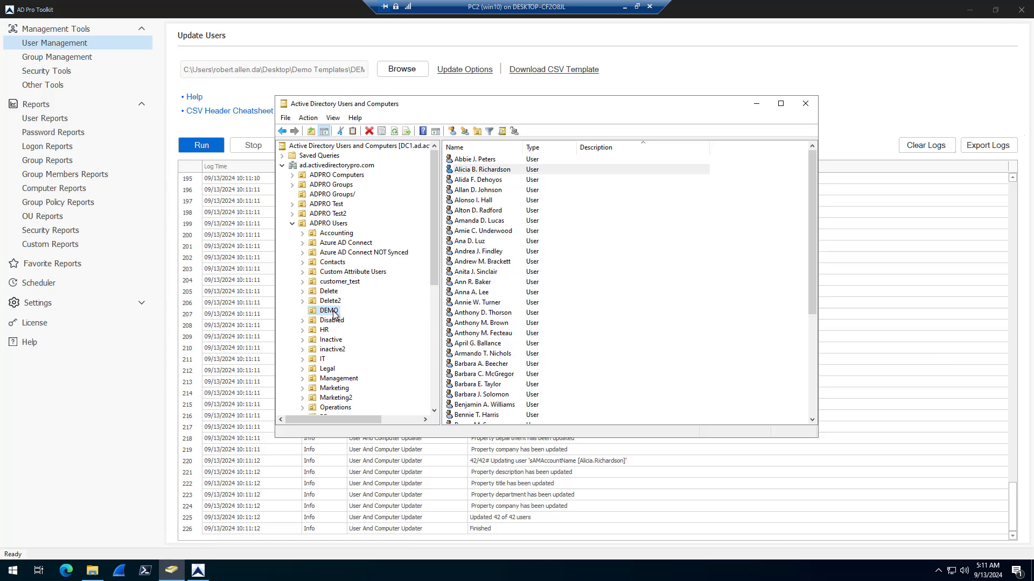
left_click(362, 435)
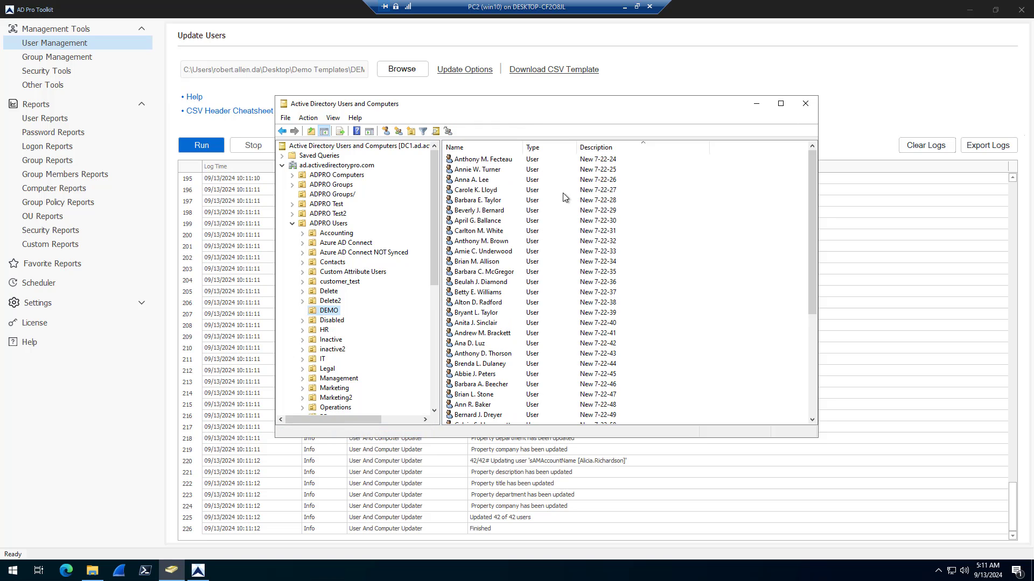
mouse_move(811, 172)
left_mouse_down()
mouse_move(808, 298)
mouse_move(810, 167)
left_mouse_up()
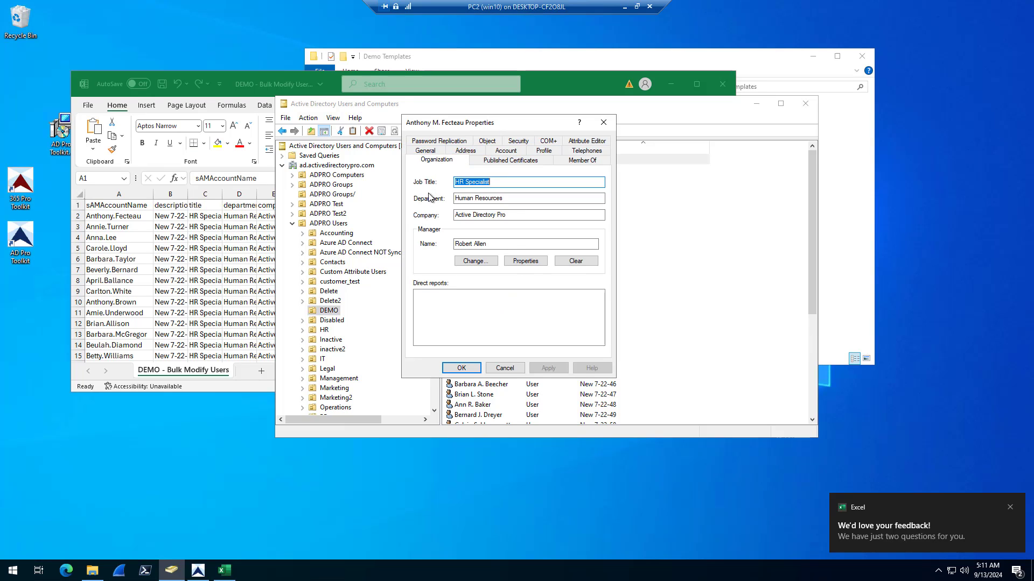
left_click(501, 198)
left_click(514, 215)
left_click(592, 162)
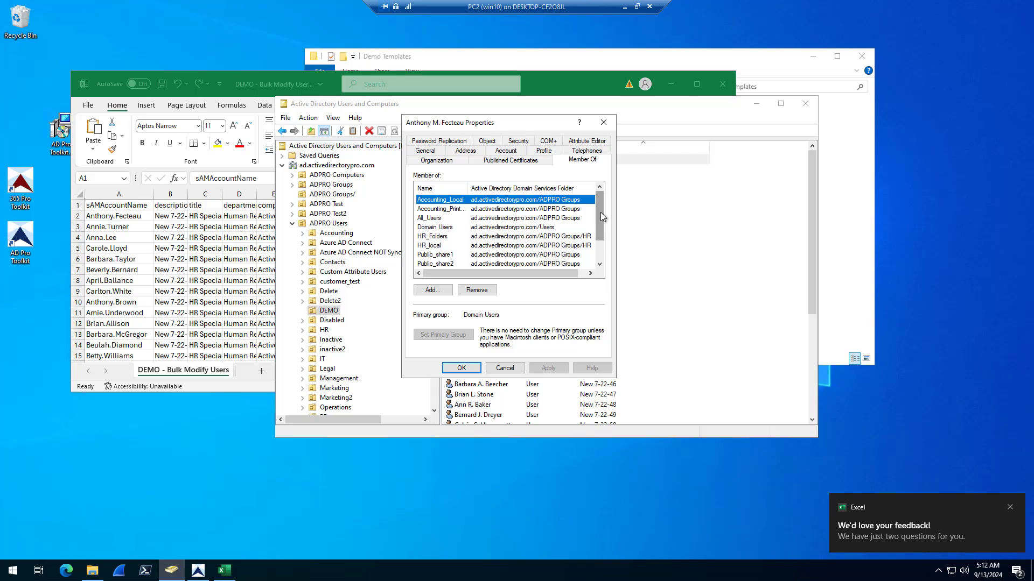
left_click(506, 369)
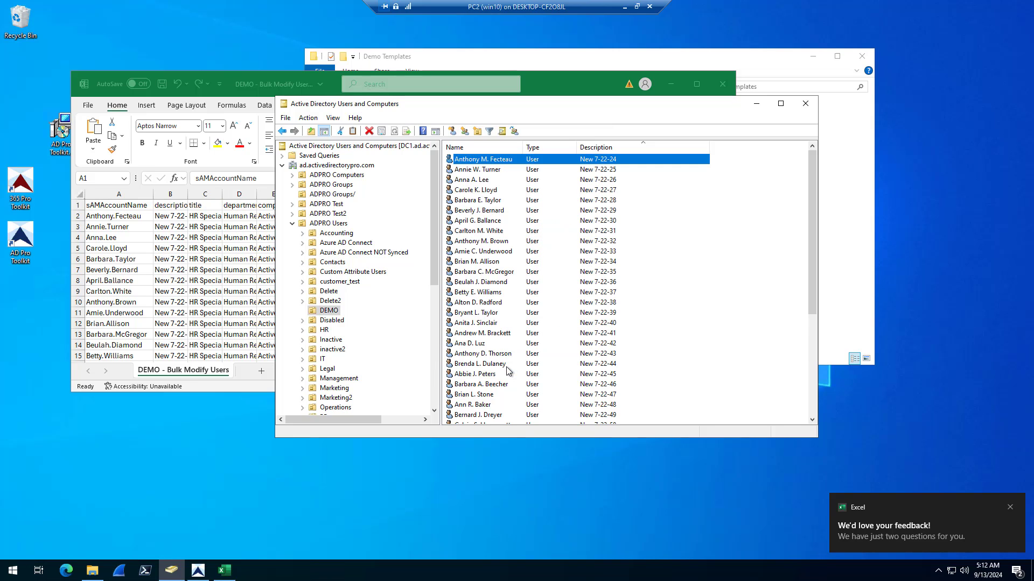
left_click(756, 103)
left_click(696, 84)
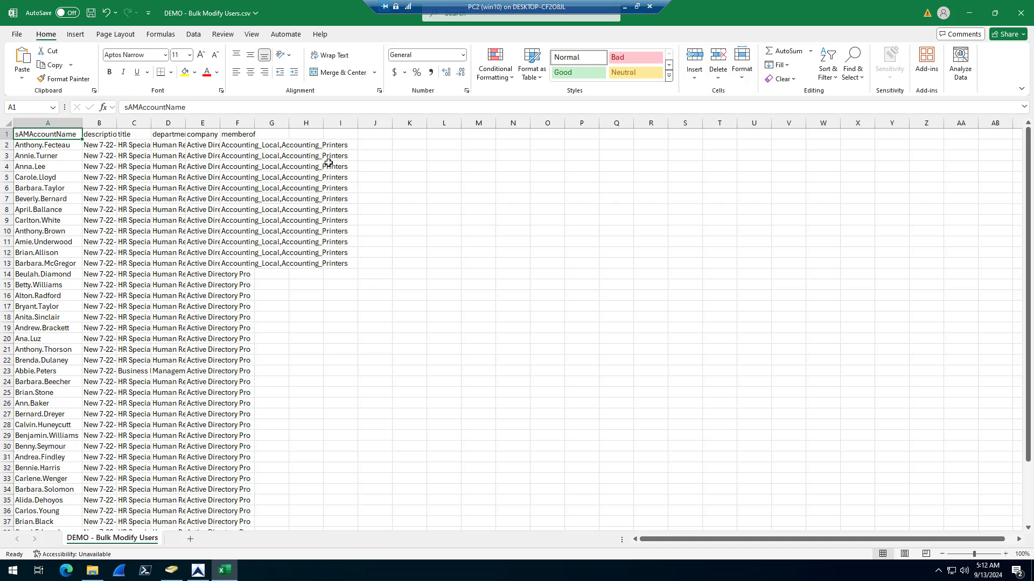
Save the CSV template as Bulk Updater Template.csv in Downloads, replacing the existing file
left_click(198, 570)
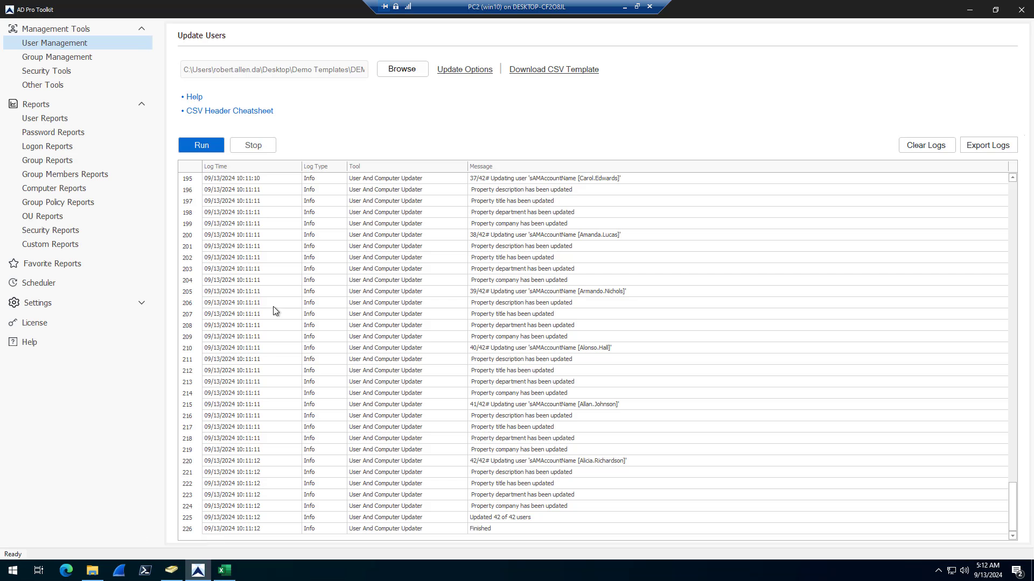
left_click(554, 72)
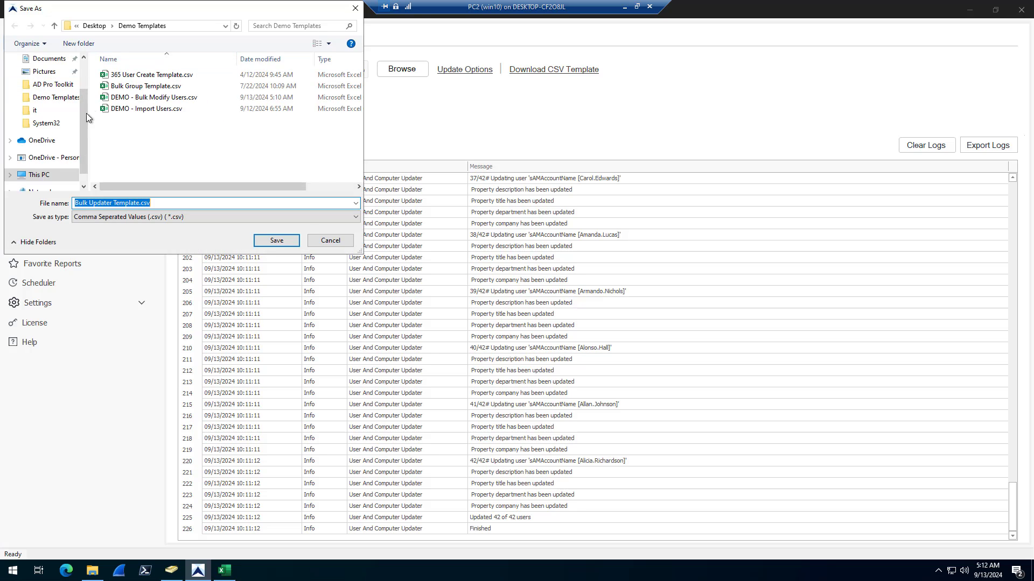
left_click(48, 93)
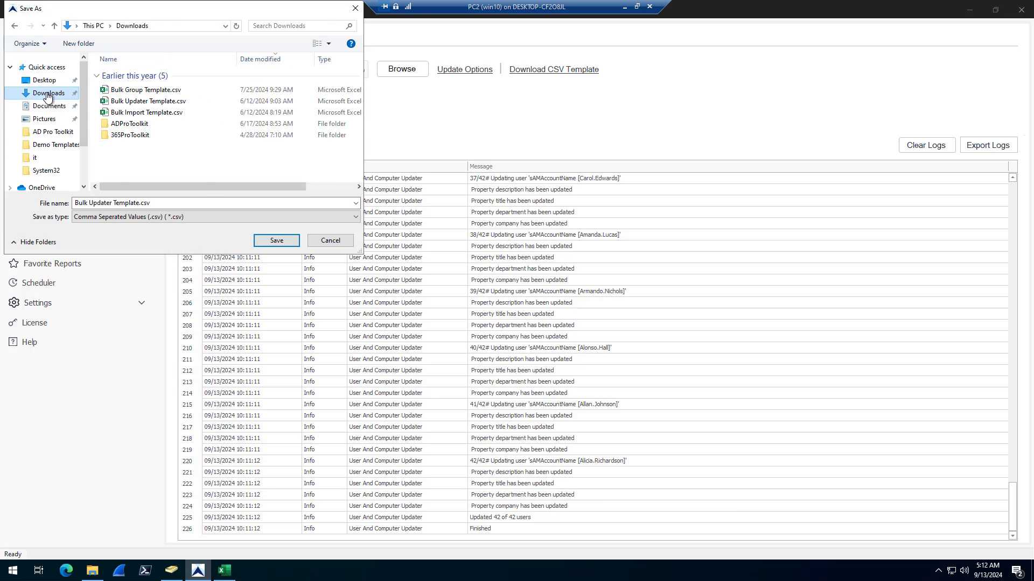
left_click(271, 242)
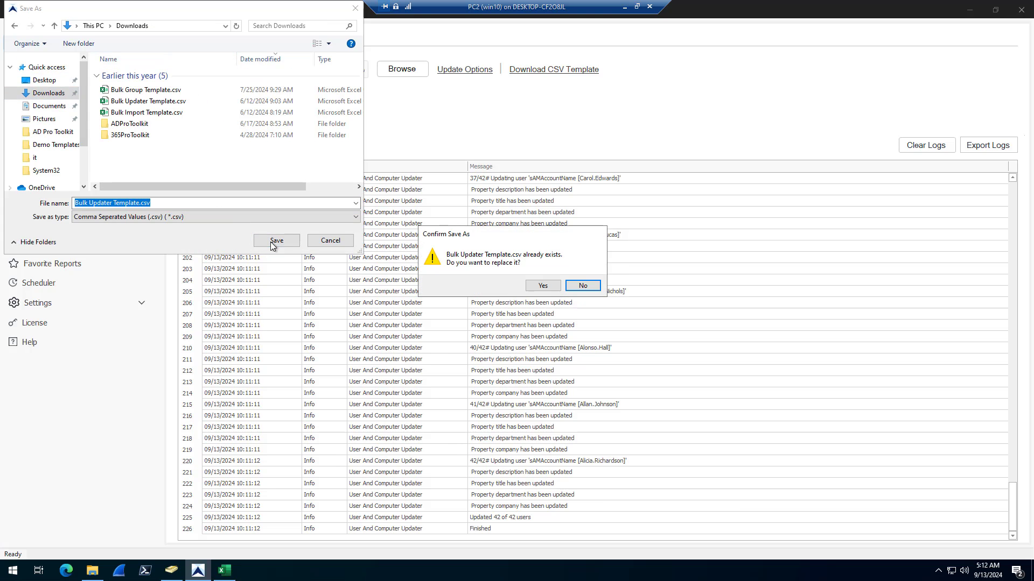
left_click(542, 285)
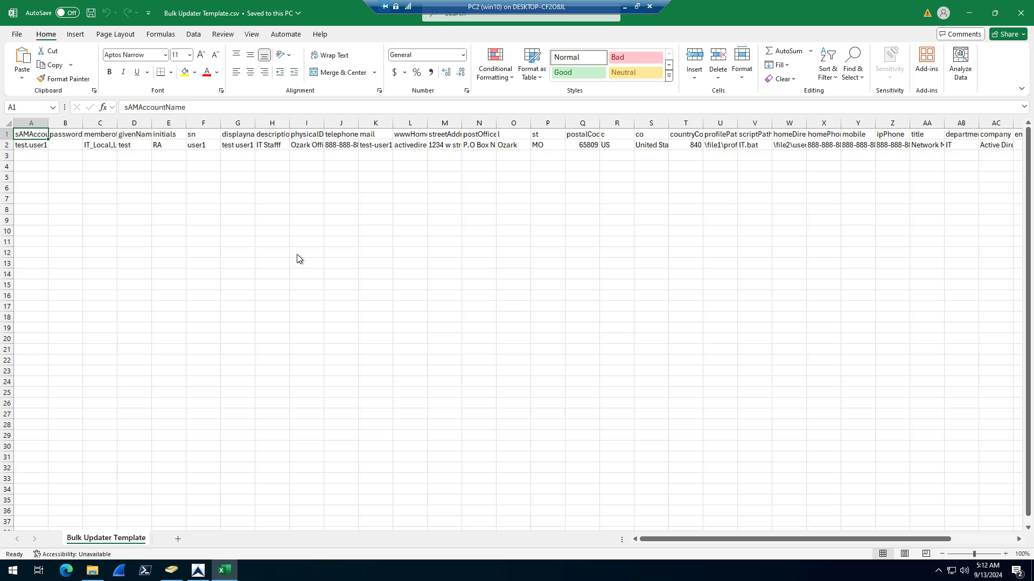
left_click(301, 255)
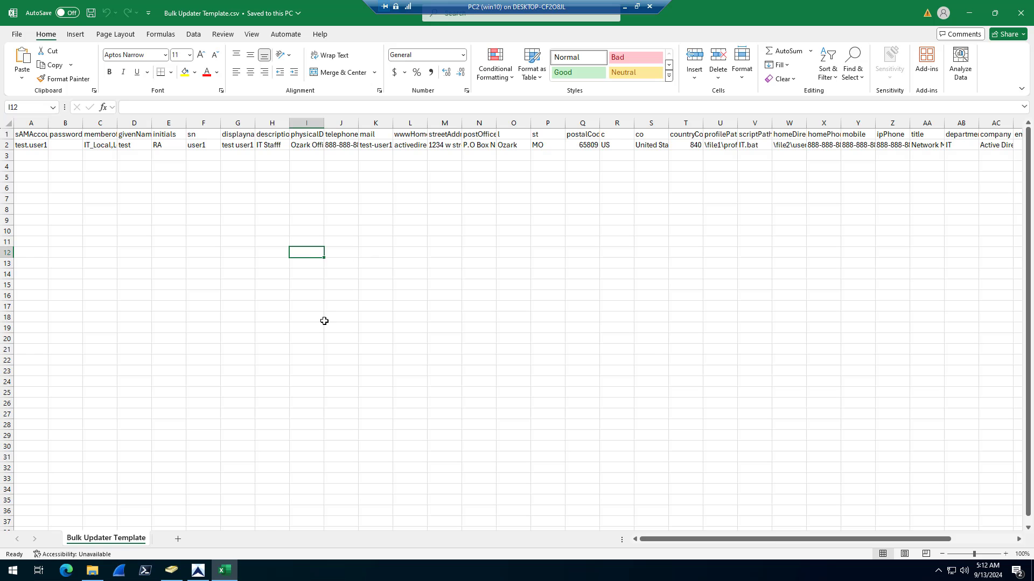
left_click(7, 145)
left_click_drag(674, 542, 848, 543)
left_click(467, 331)
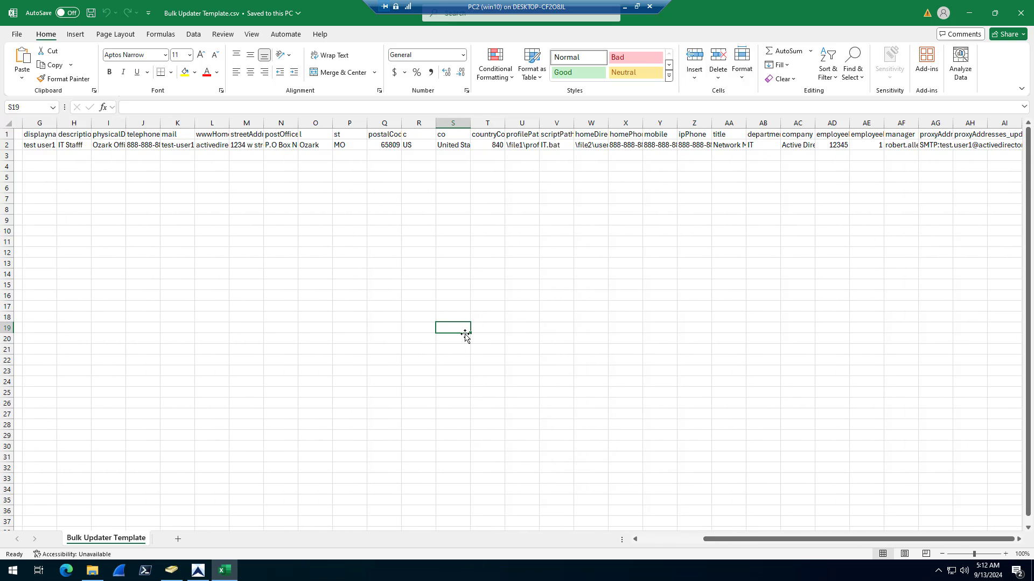
left_click(976, 122)
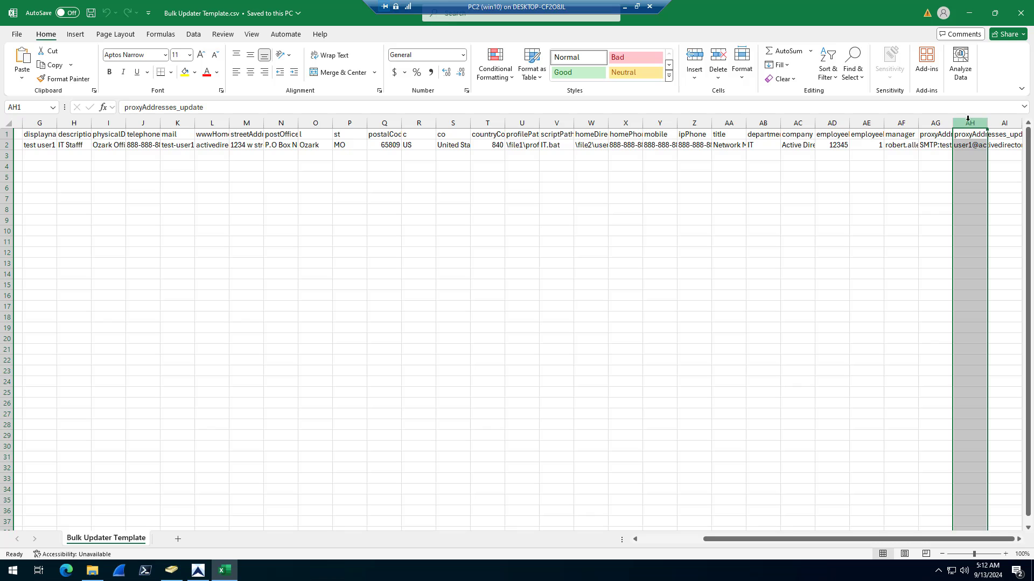
left_click(831, 123)
left_click(870, 122)
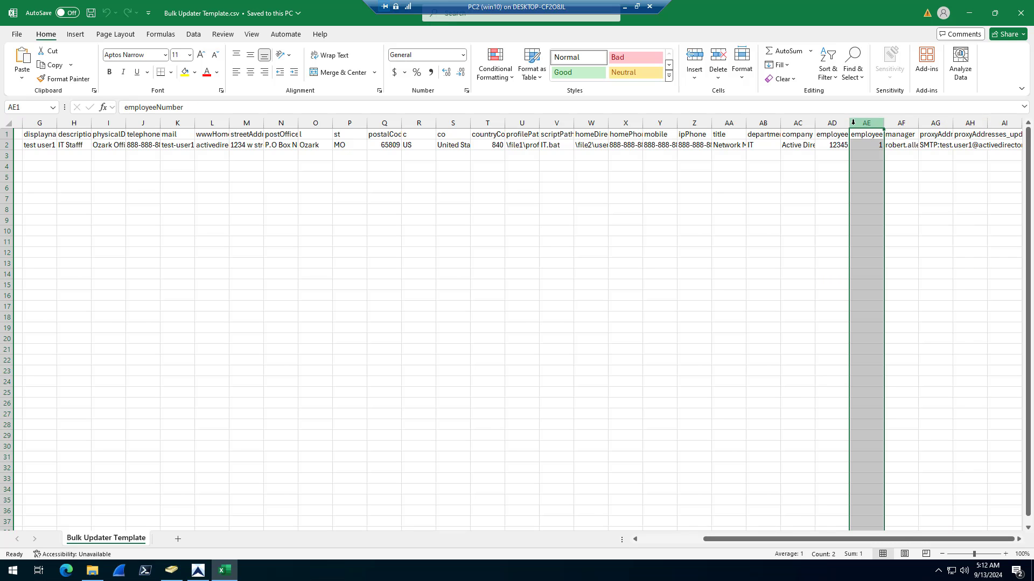
left_click_drag(908, 543, 754, 481)
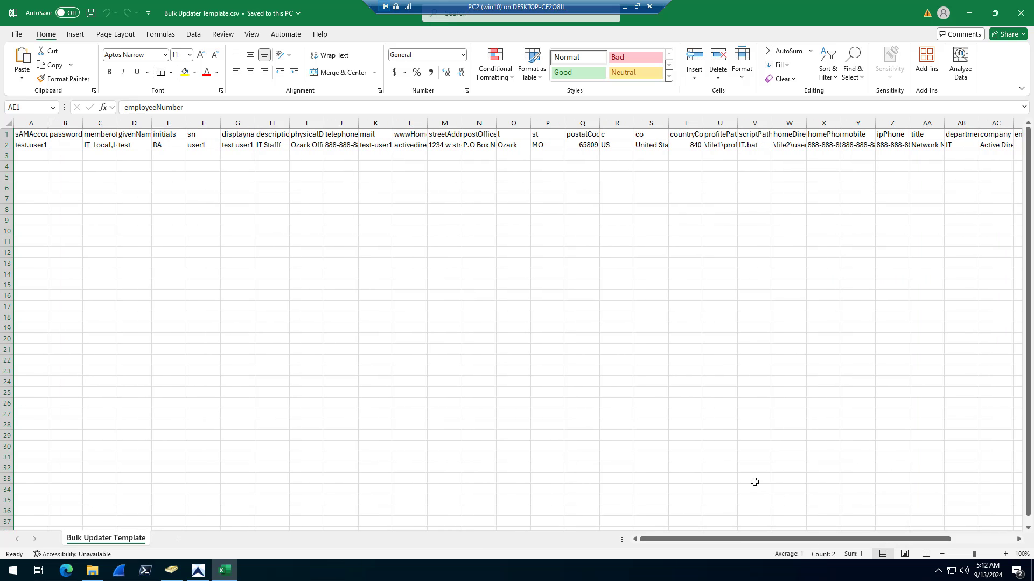
In Update Options, choose Update Existing proxyAddresses and review the ID Column list, keeping sAMAccountName
left_click(197, 572)
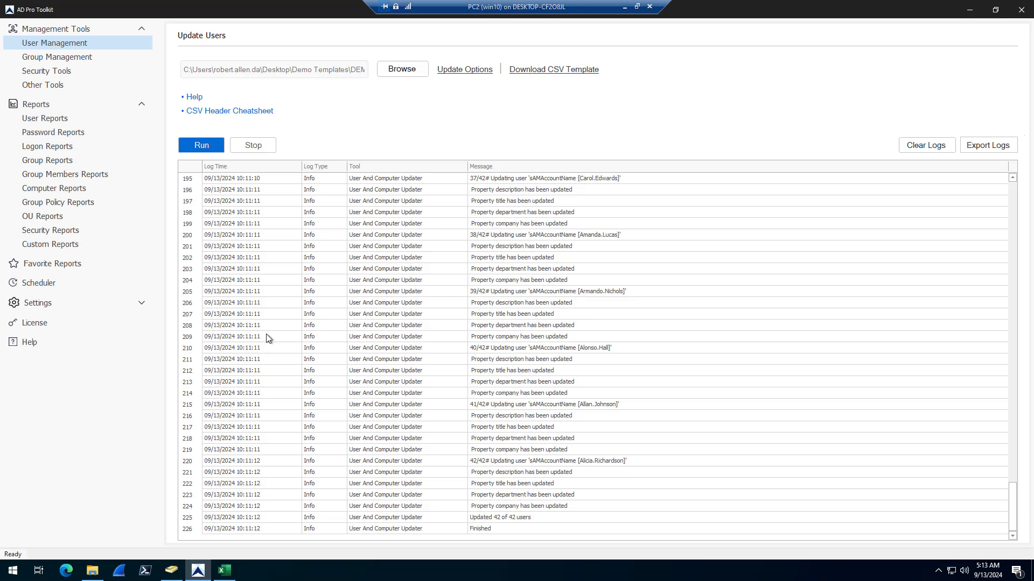
left_click(461, 72)
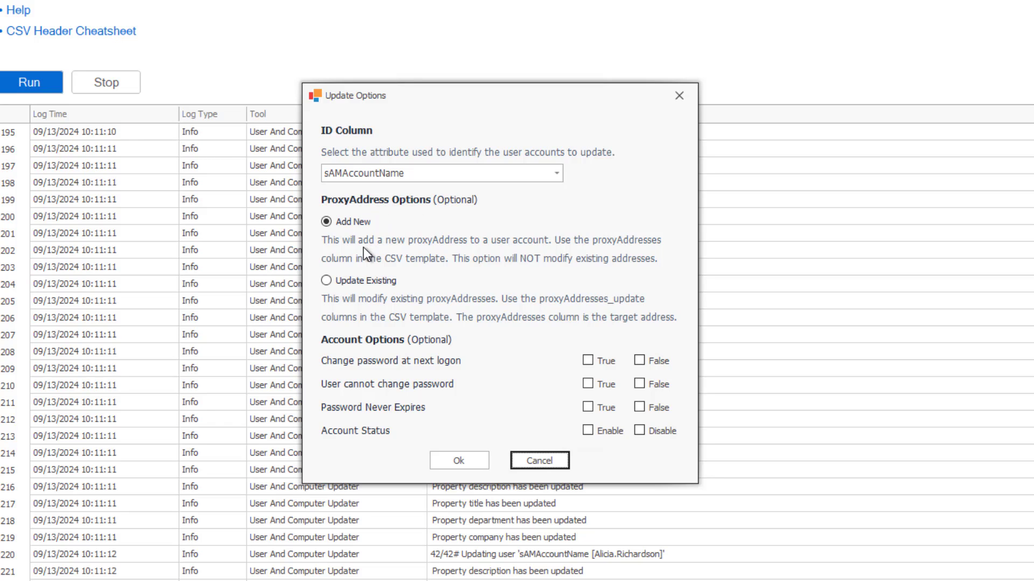
left_click(329, 280)
left_click(556, 172)
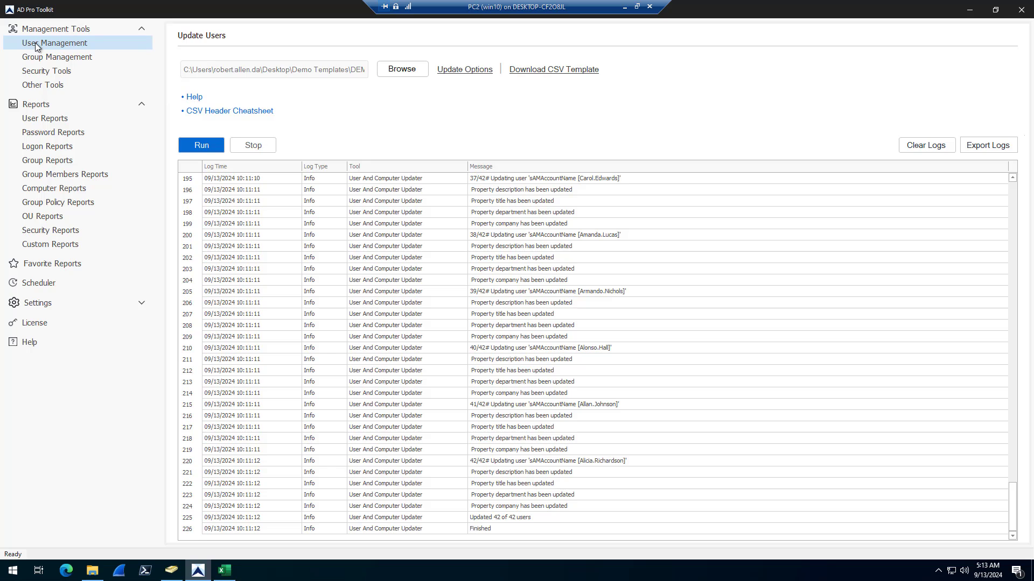
Look over the DEMO users' new descriptions in ADUC, then start an Export Users run
left_click(34, 43)
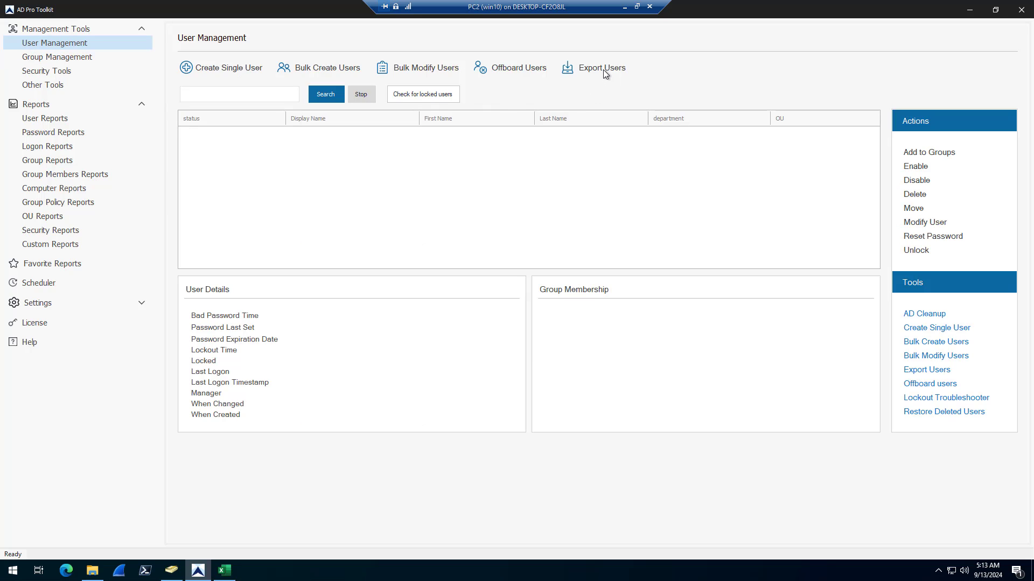
left_click(171, 571)
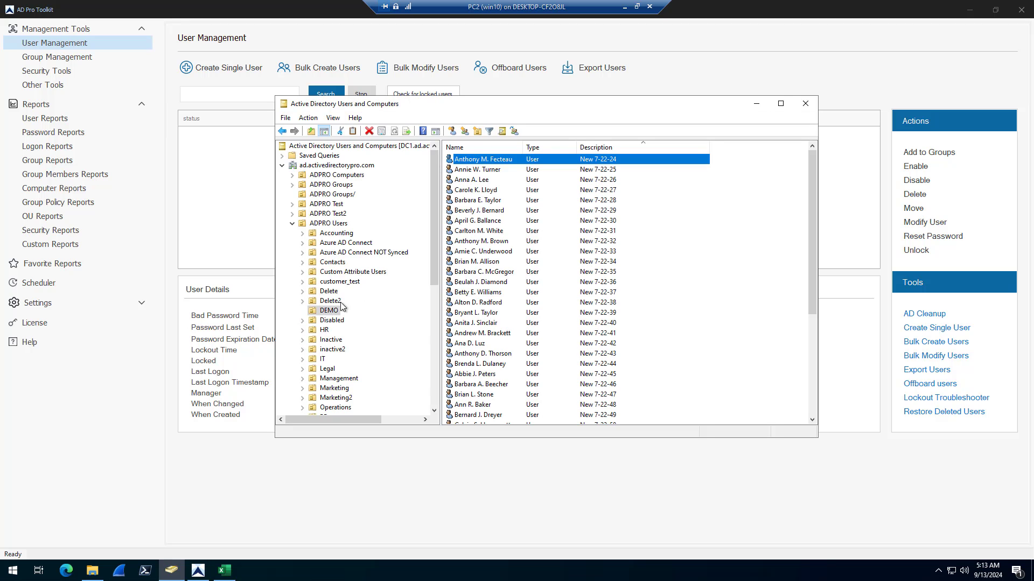
left_click(757, 104)
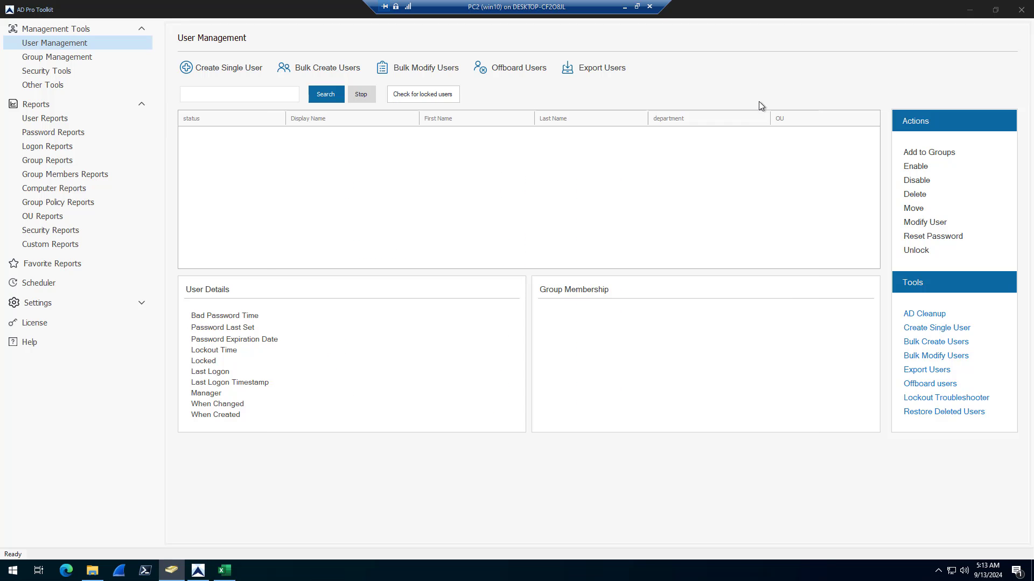
left_click(602, 68)
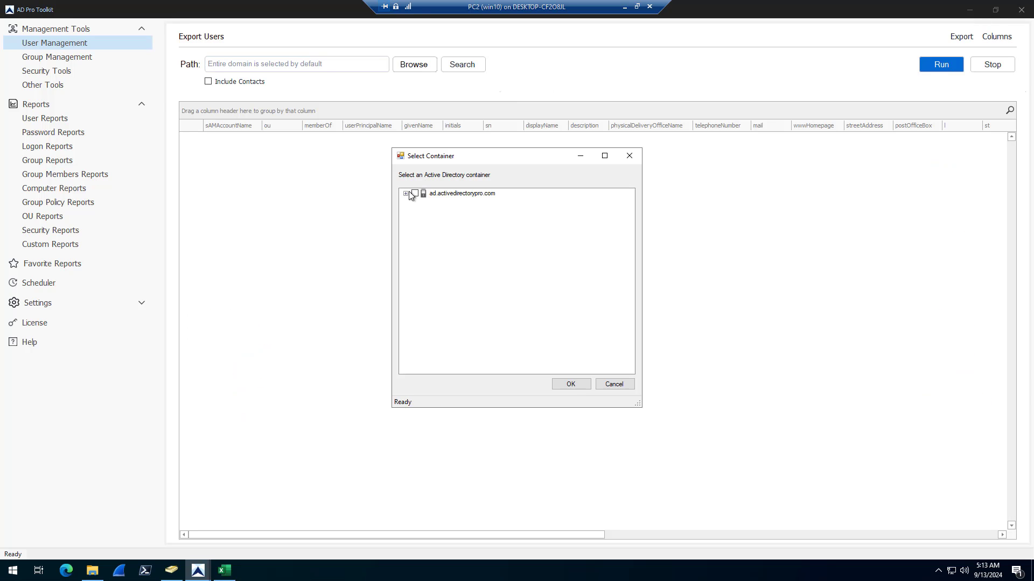
Set the export path to the DEMO OU under ADPRO Users
left_click(406, 193)
left_click(416, 245)
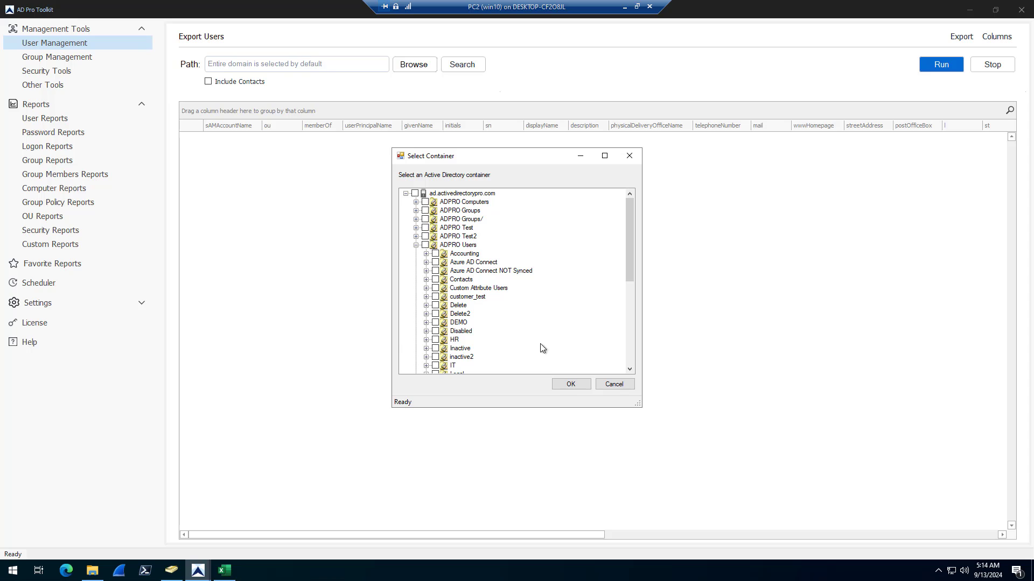
left_click(435, 323)
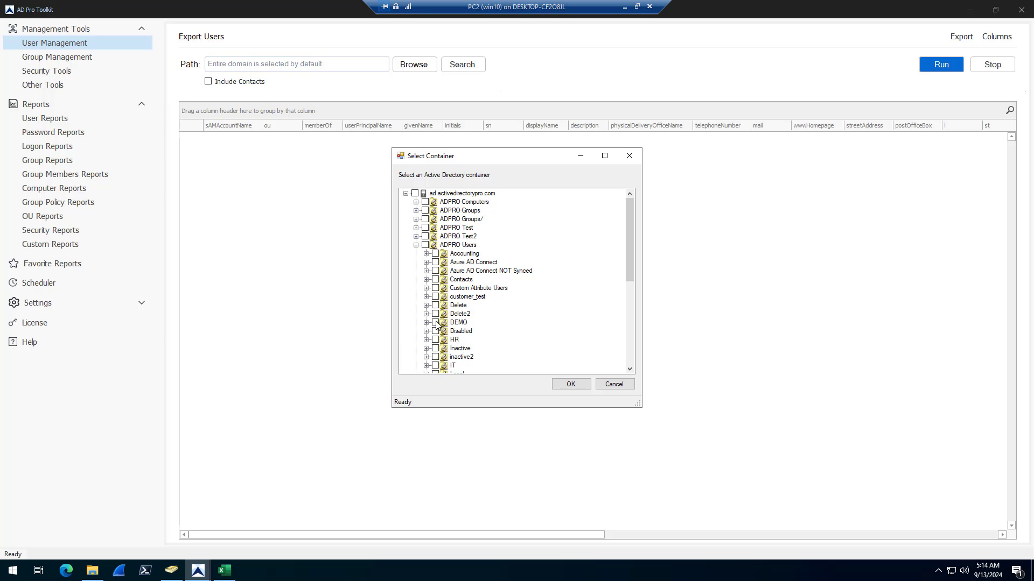
left_click(571, 382)
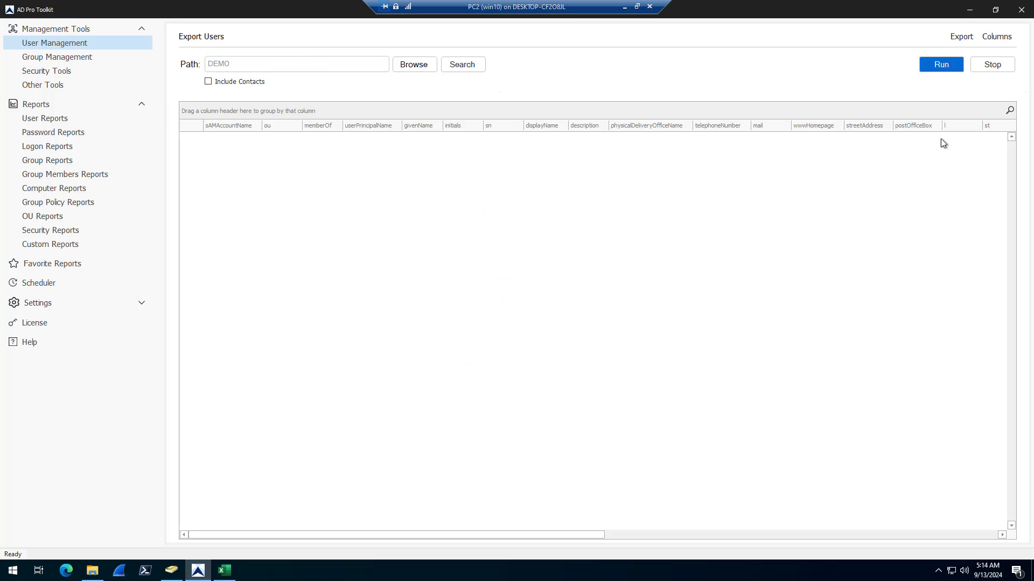
Run the DEMO user export with the default attribute columns
left_click(999, 37)
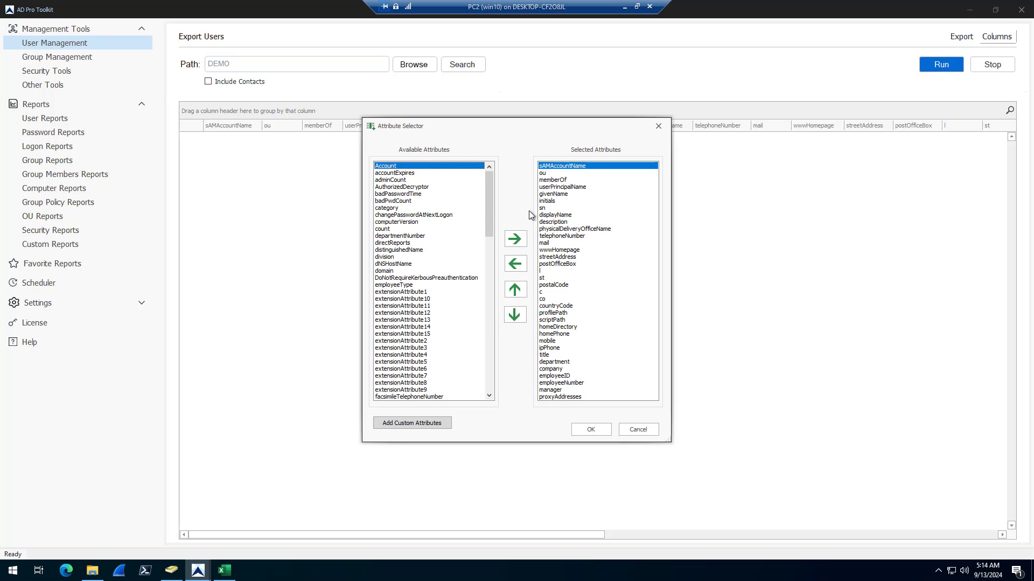
left_click(638, 431)
left_click(939, 65)
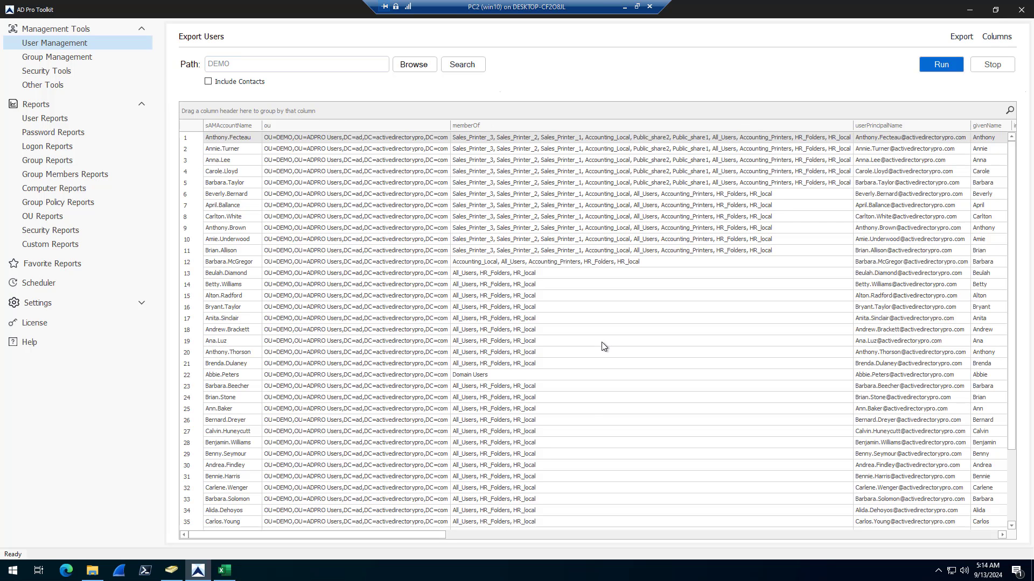
left_click(964, 36)
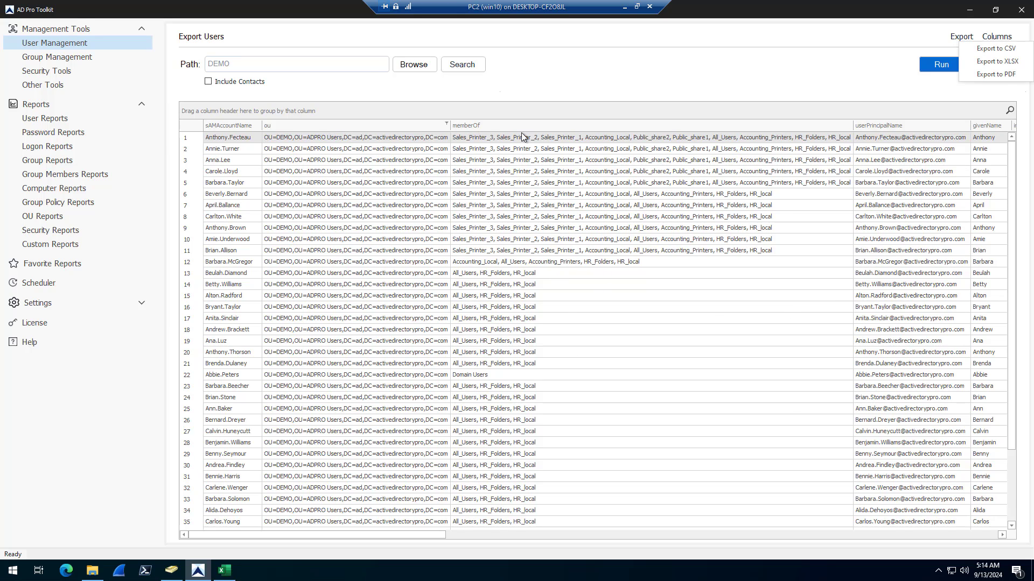
Add a Scheduler task of type Bulk User Update and select its default name Task_13_09_2024_05_14_34
left_click(28, 282)
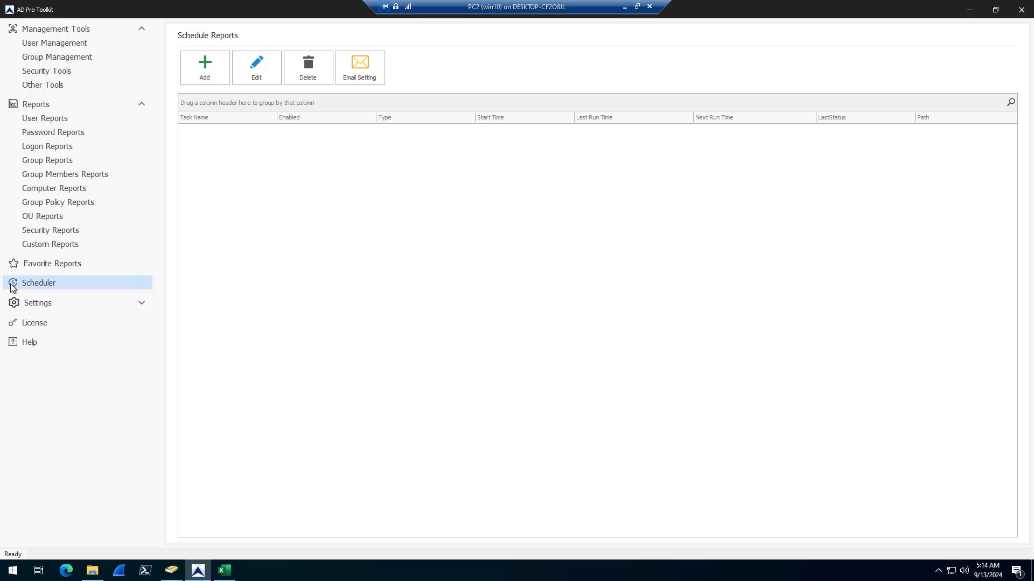
left_click(209, 63)
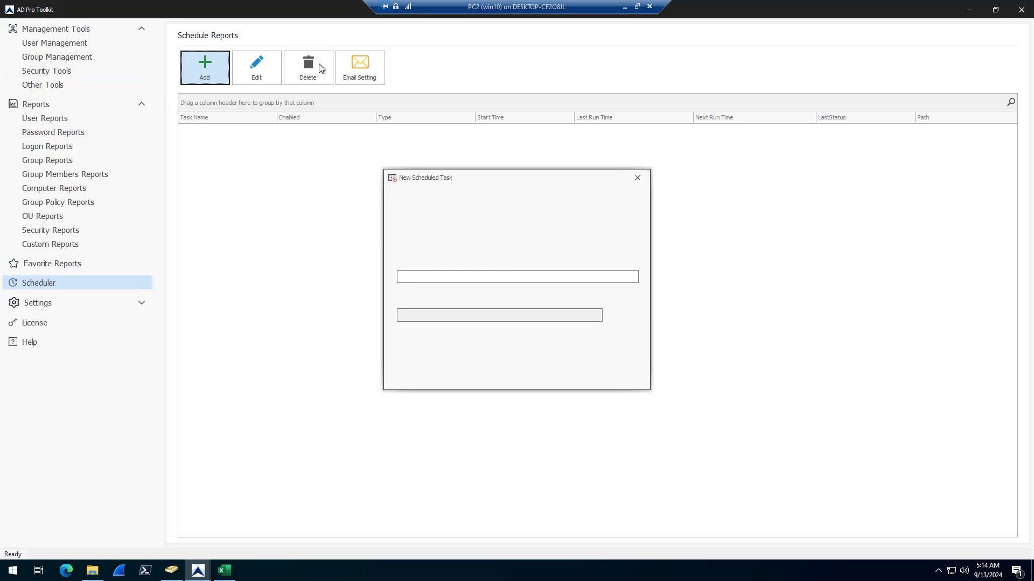
left_click(634, 239)
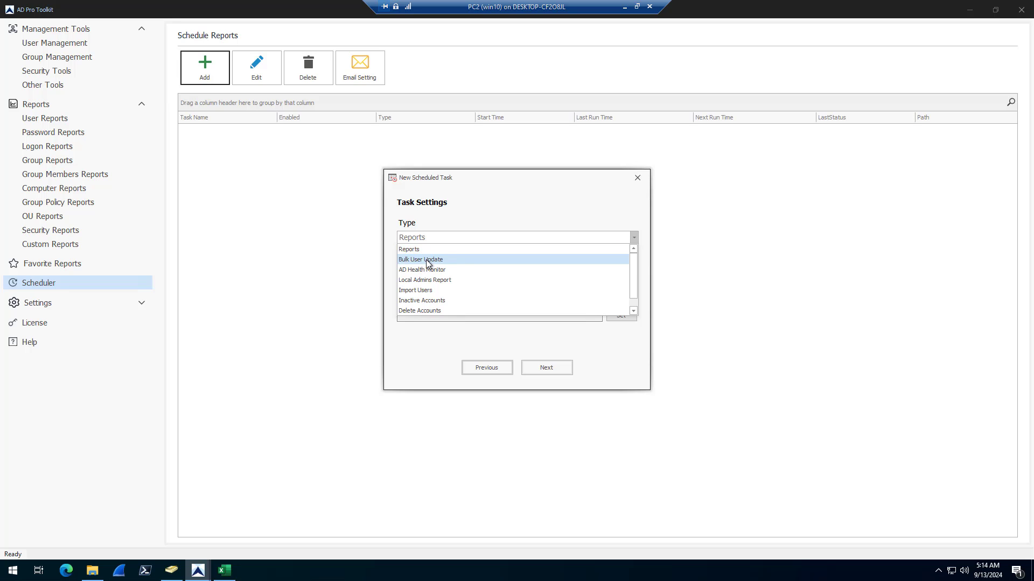
left_click(468, 260)
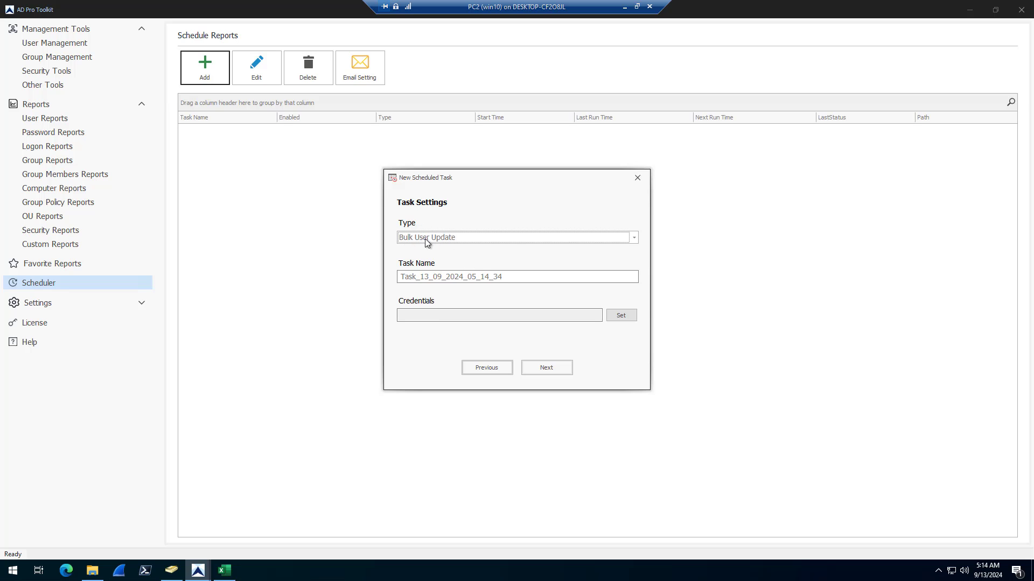
left_click_drag(528, 276, 400, 276)
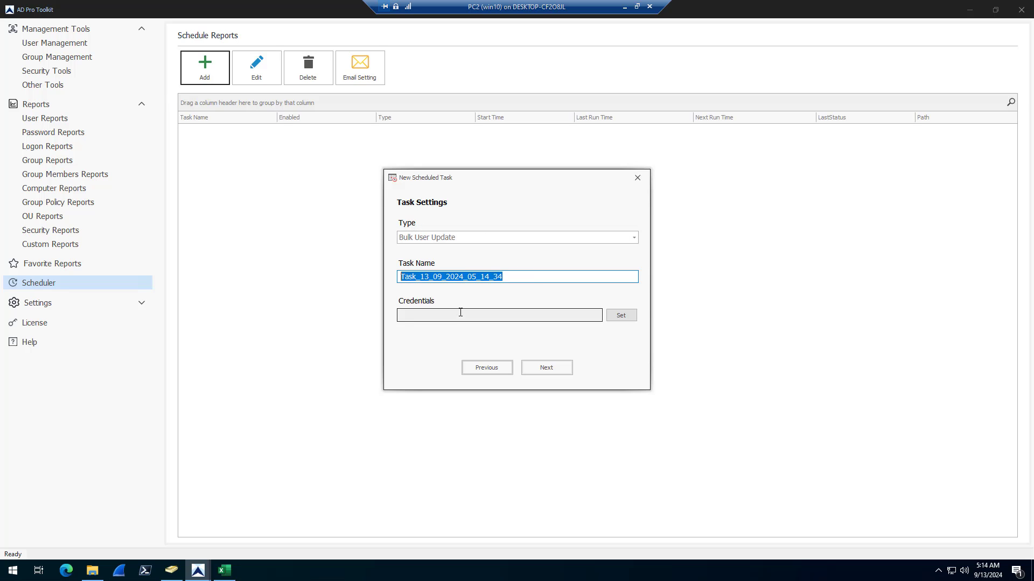